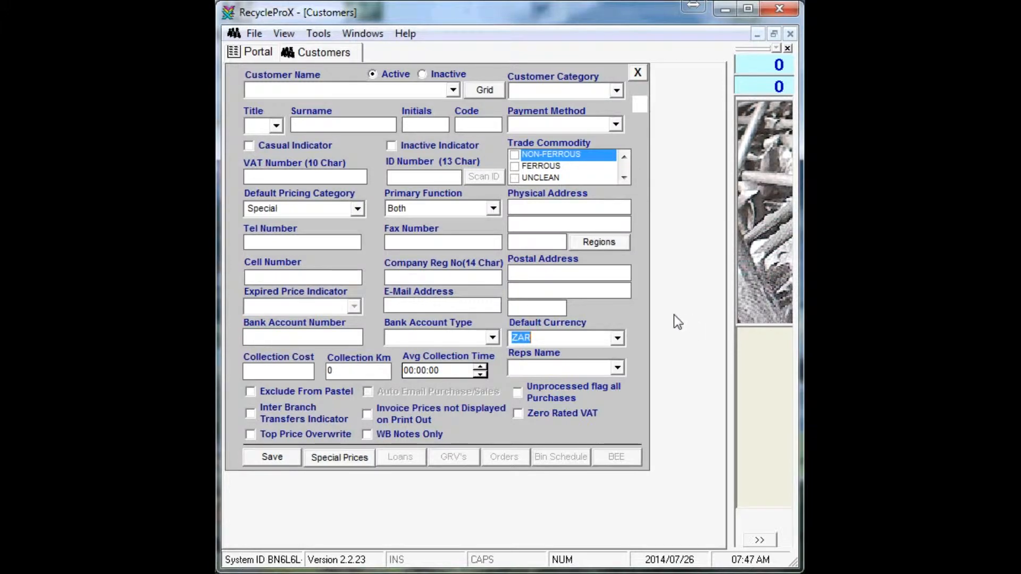
# Load METAL CO's customer record and keep DEALERS 1 as its category
pyautogui.click(452, 90)
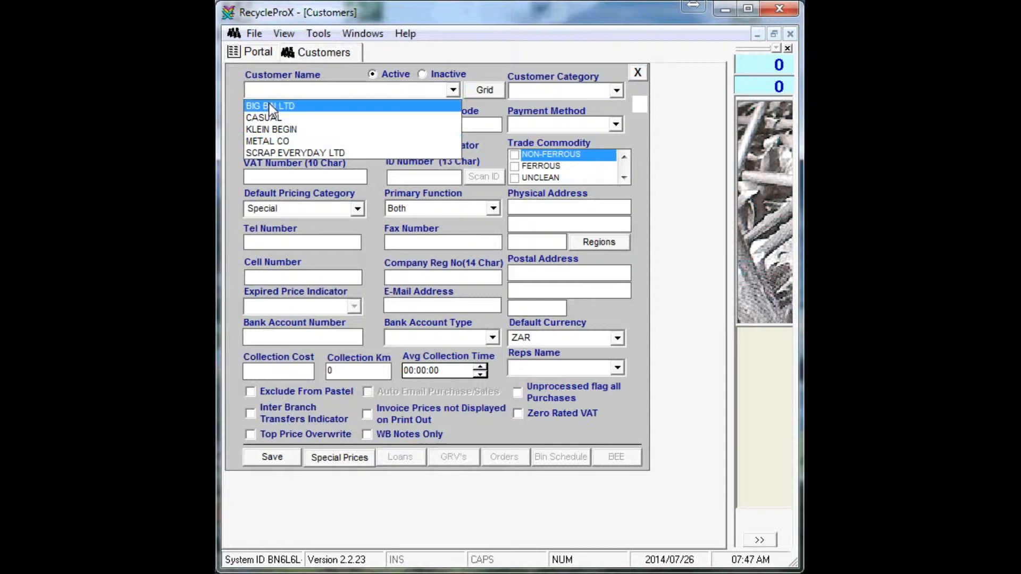
pyautogui.click(273, 141)
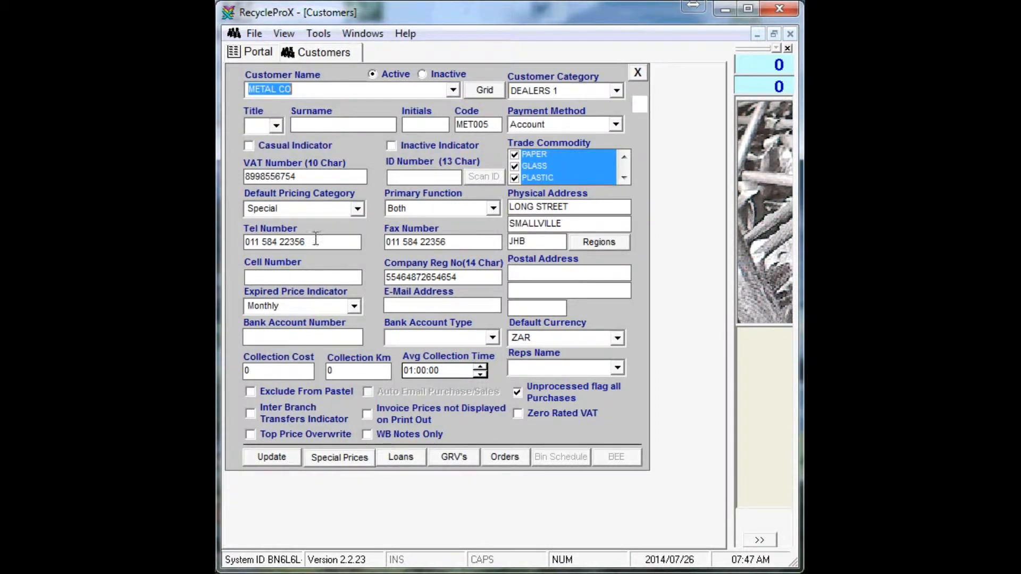
pyautogui.click(618, 91)
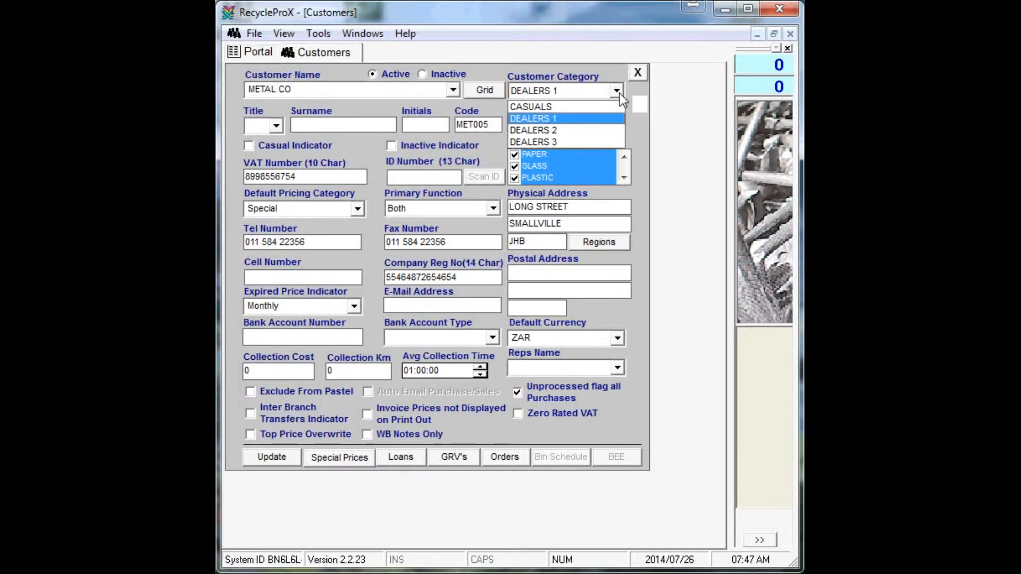
pyautogui.click(617, 91)
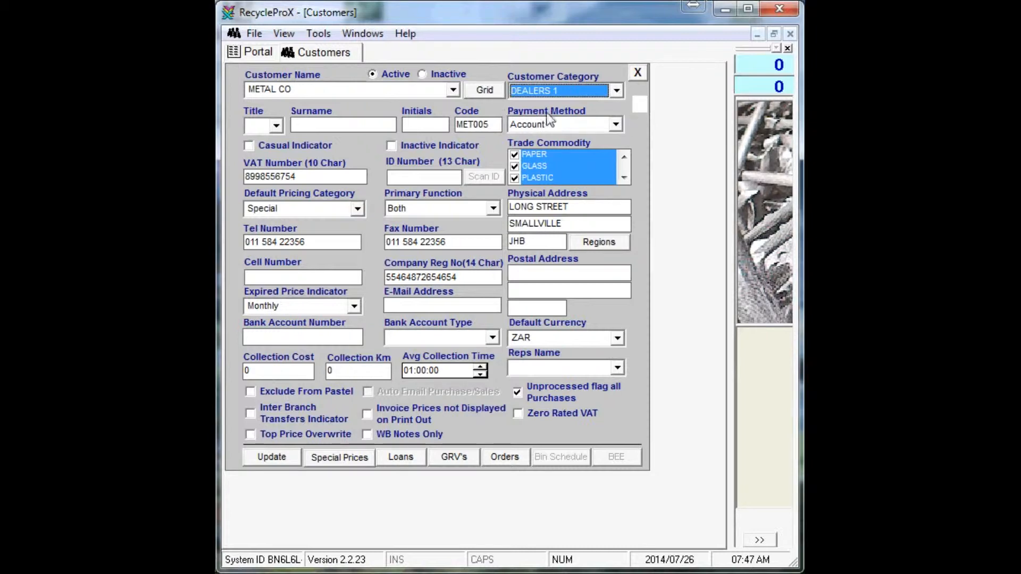
# Keep Account as the payment method and Special as the default pricing category
pyautogui.click(616, 125)
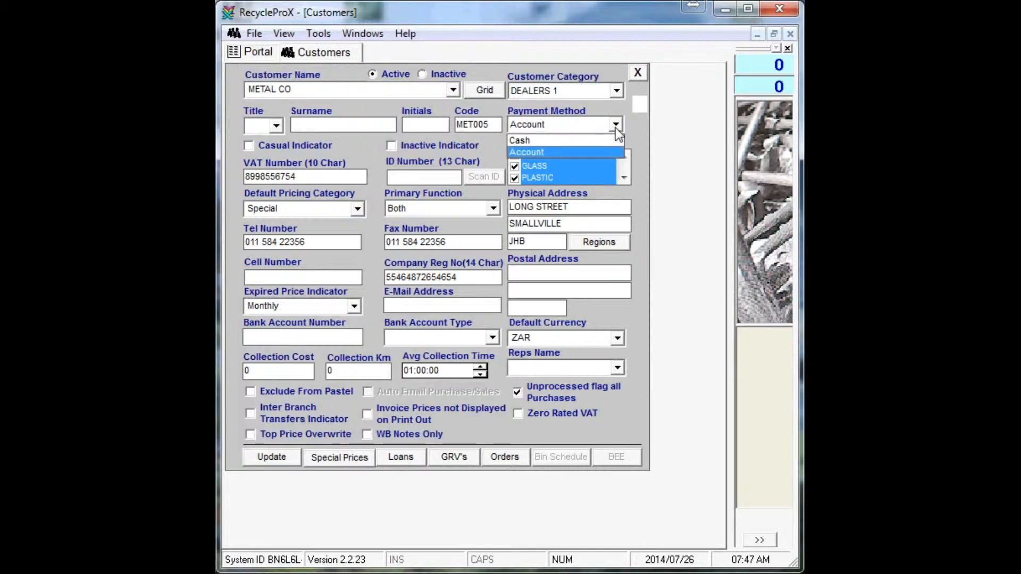
pyautogui.click(615, 127)
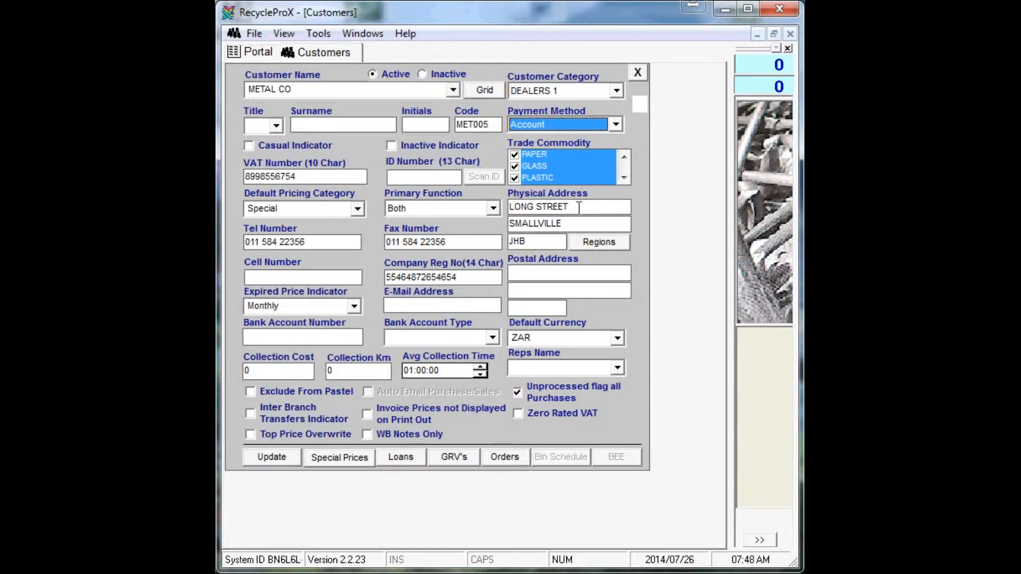
pyautogui.click(356, 209)
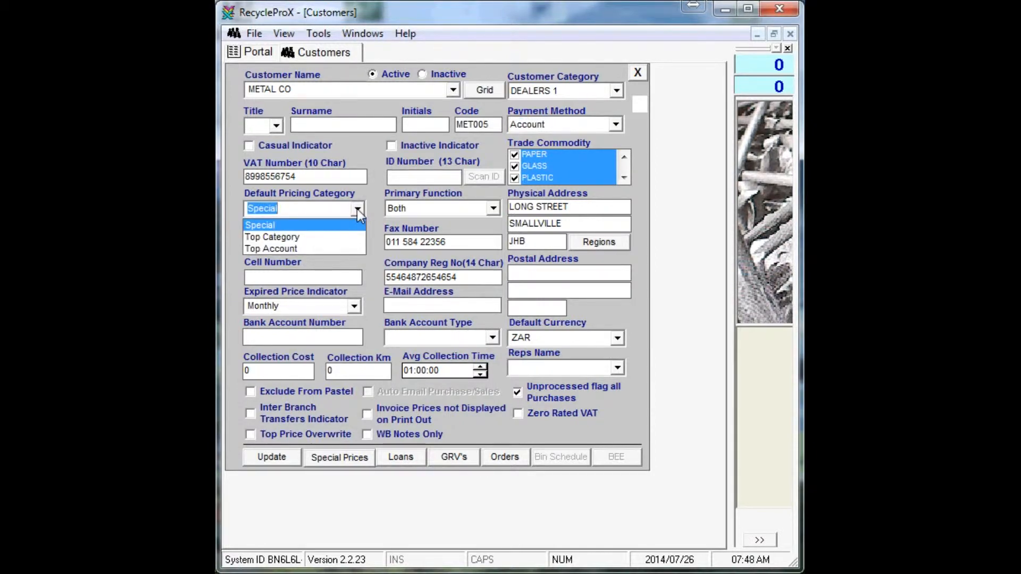
pyautogui.click(256, 226)
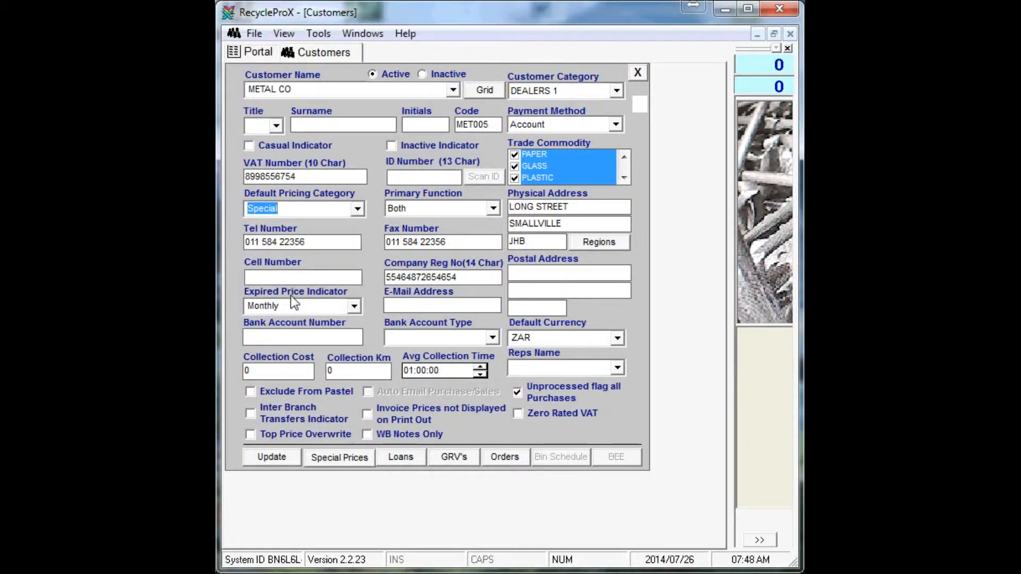
pyautogui.click(340, 458)
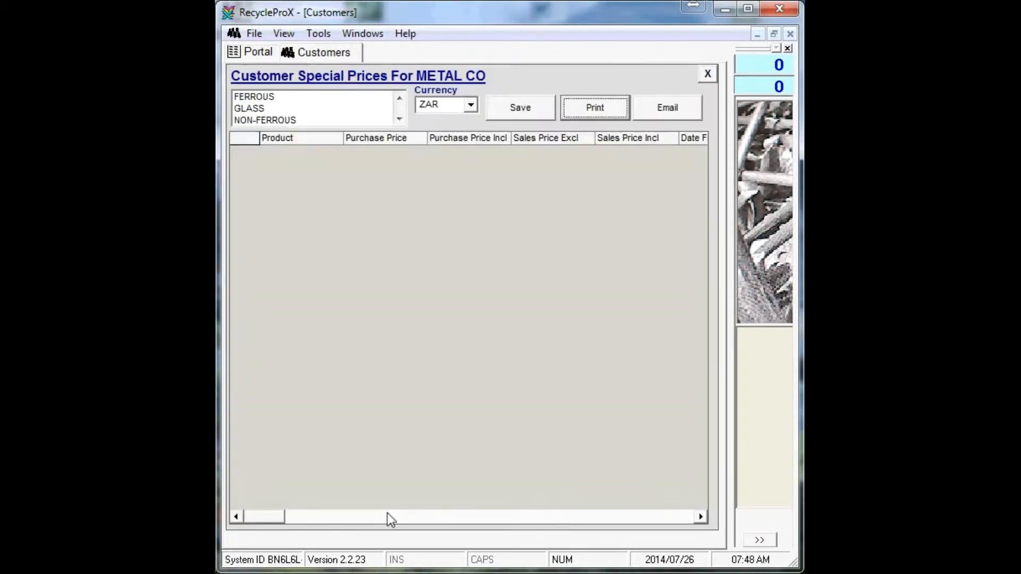
pyautogui.click(311, 97)
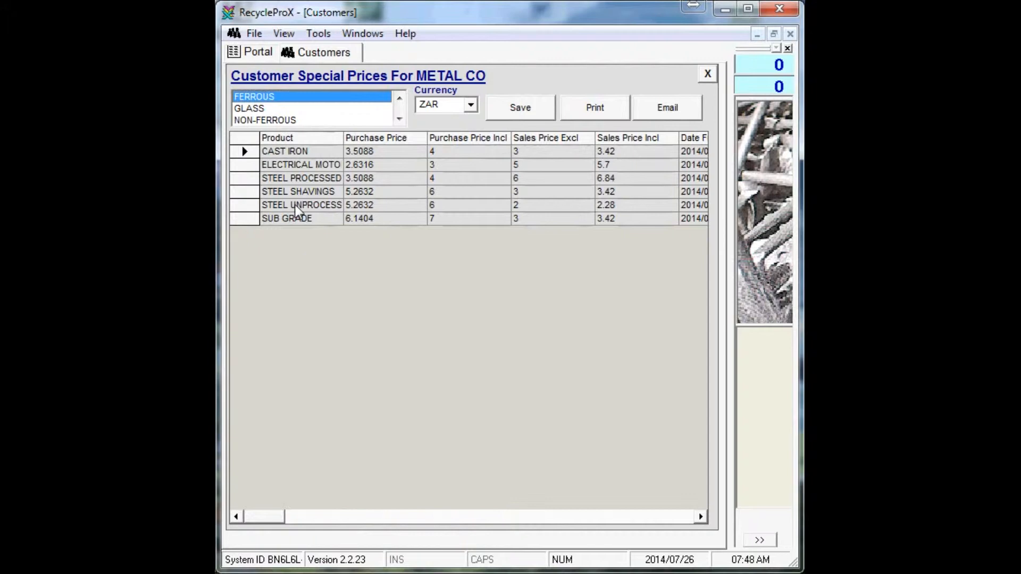
pyautogui.click(296, 164)
pyautogui.click(268, 107)
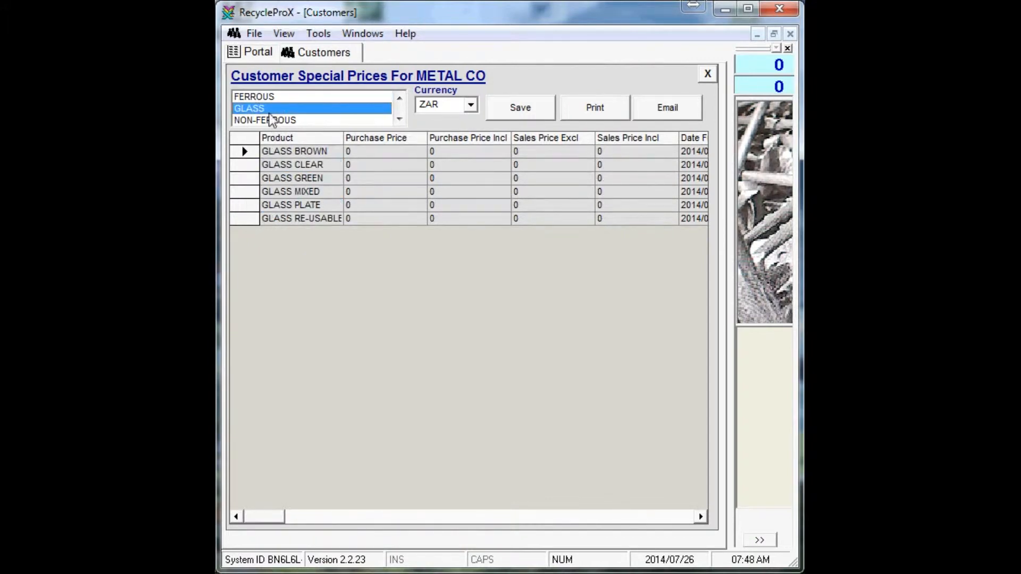
pyautogui.click(275, 121)
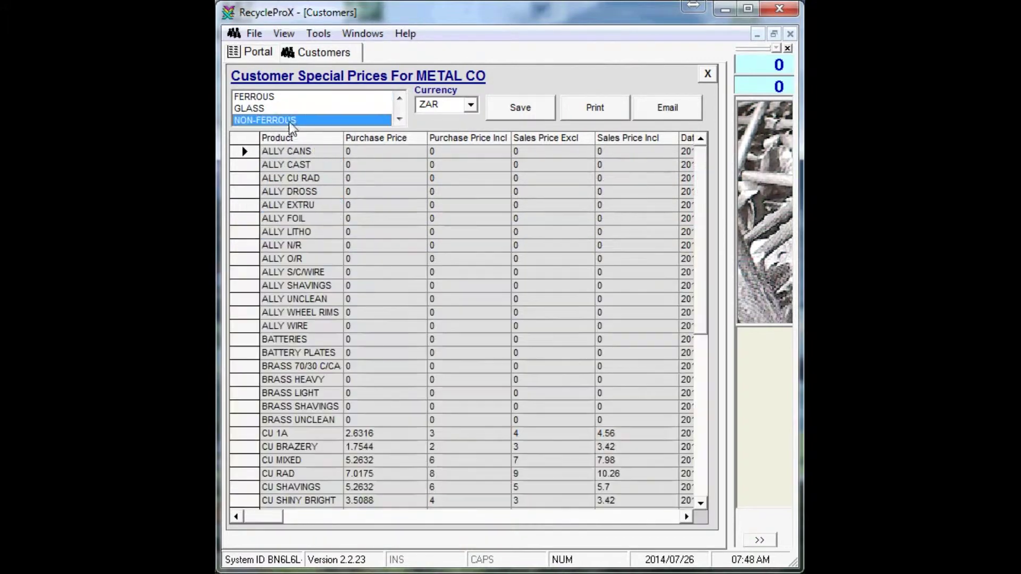
pyautogui.click(707, 73)
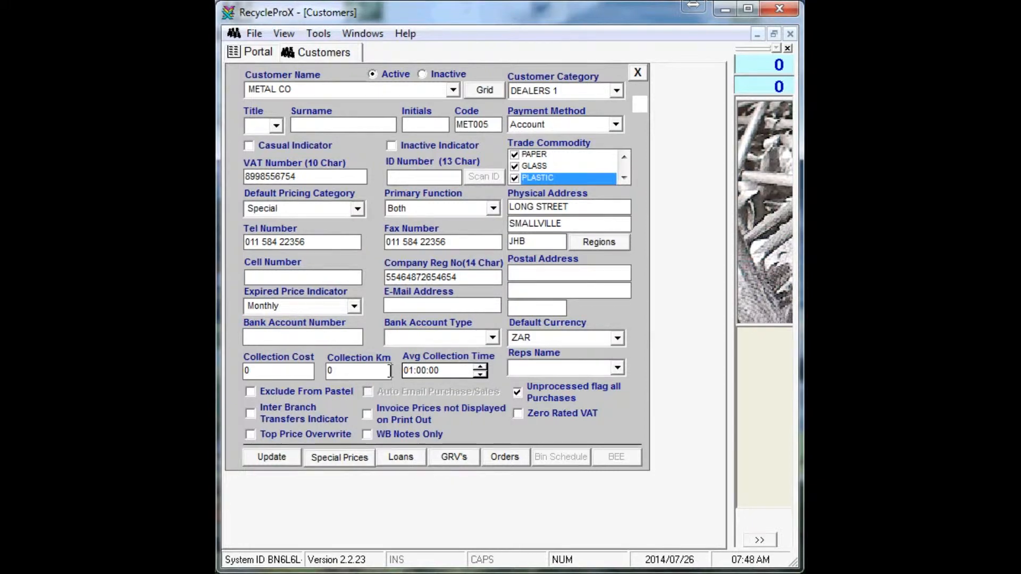
# Set default pricing to Top Category and customer category to DEALERS 2
pyautogui.click(357, 209)
pyautogui.click(283, 234)
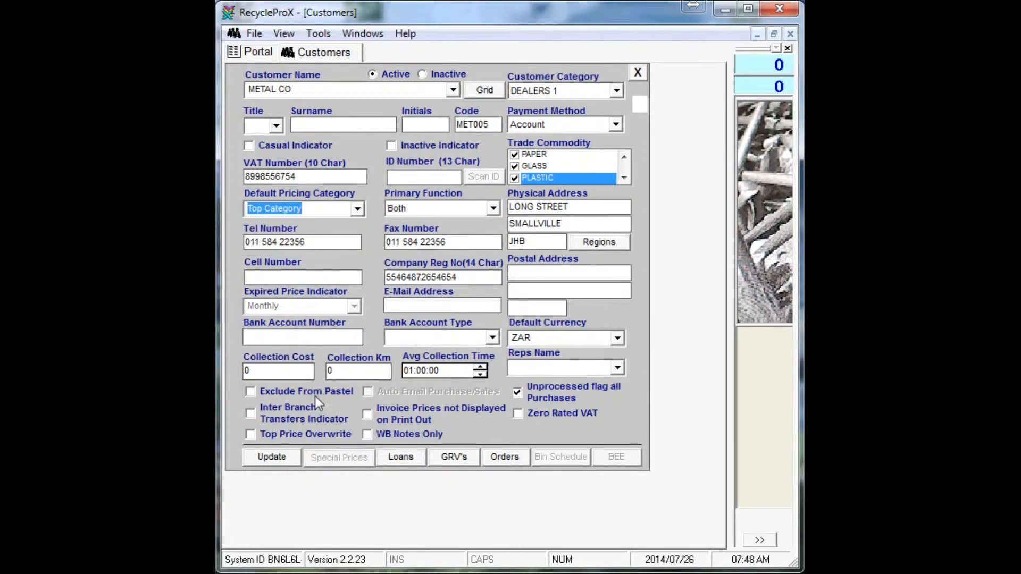
pyautogui.click(617, 90)
pyautogui.click(555, 128)
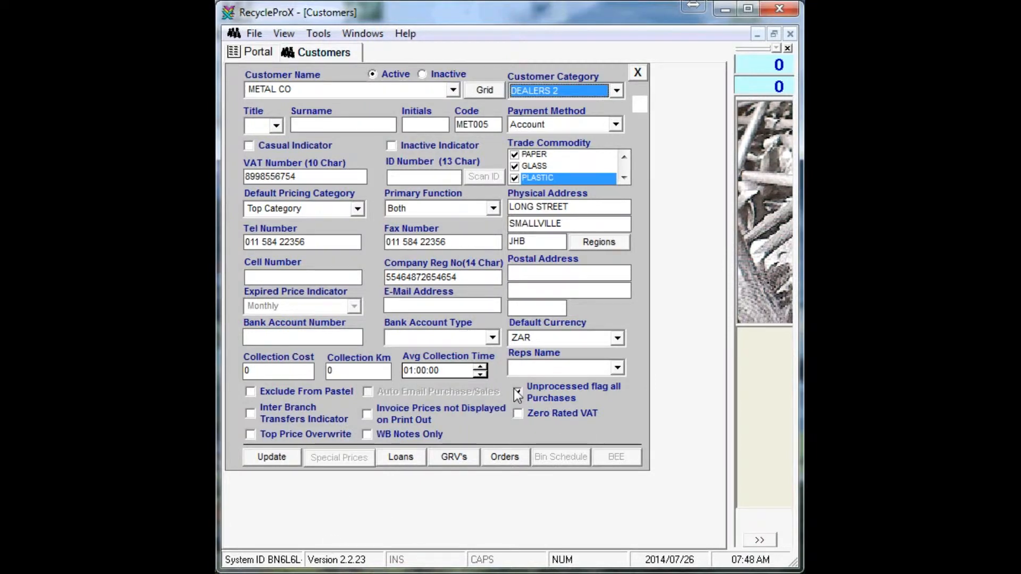
# Toggle the unprocessed-purchases flag and leave Exclude From Pastel switched off
pyautogui.click(595, 395)
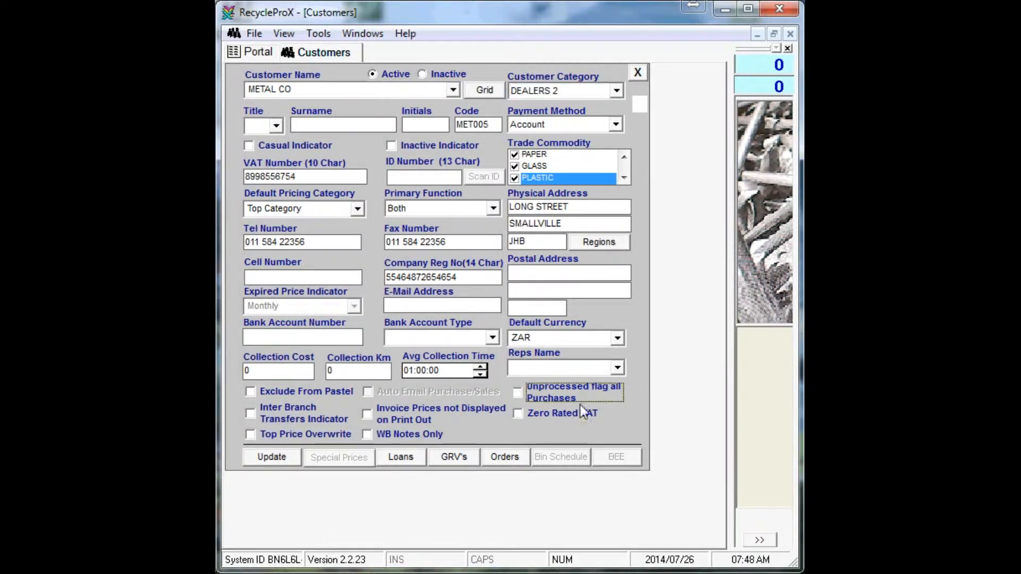
pyautogui.click(559, 398)
pyautogui.click(271, 394)
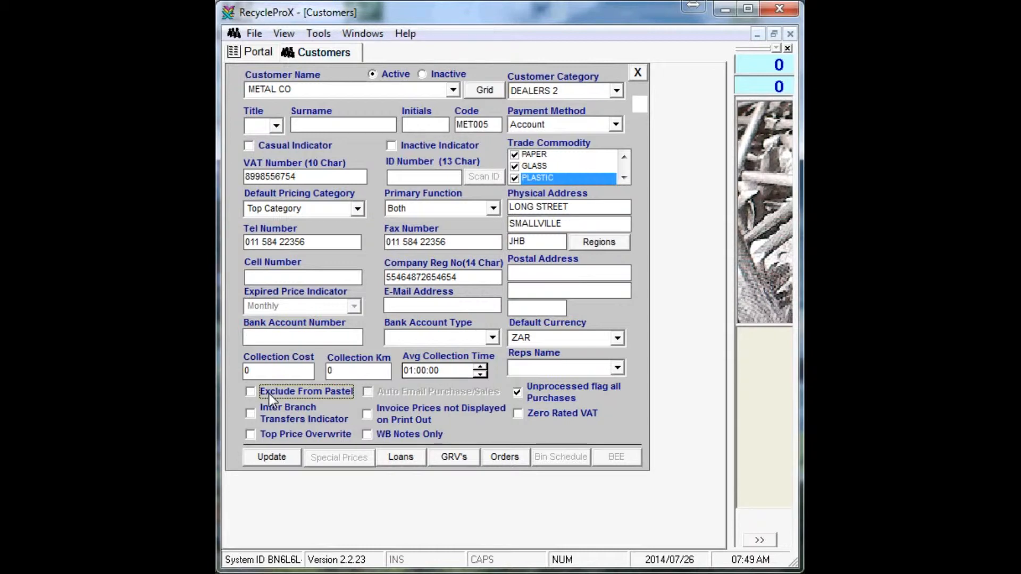
pyautogui.click(269, 394)
pyautogui.click(268, 409)
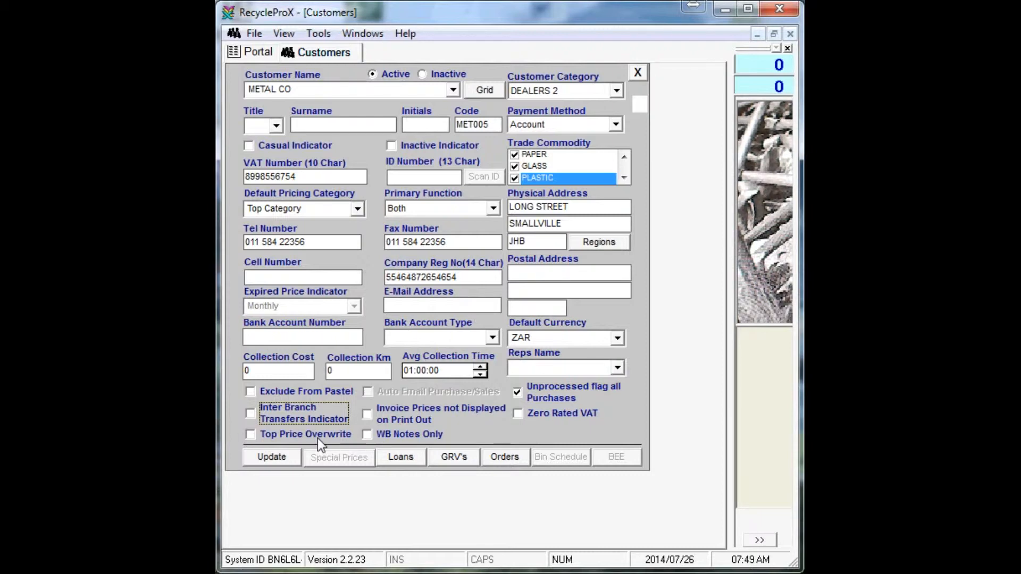
# Enable Inter Branch Transfers, toggle WB Notes Only off, and show the Special Loans ledger
pyautogui.click(277, 419)
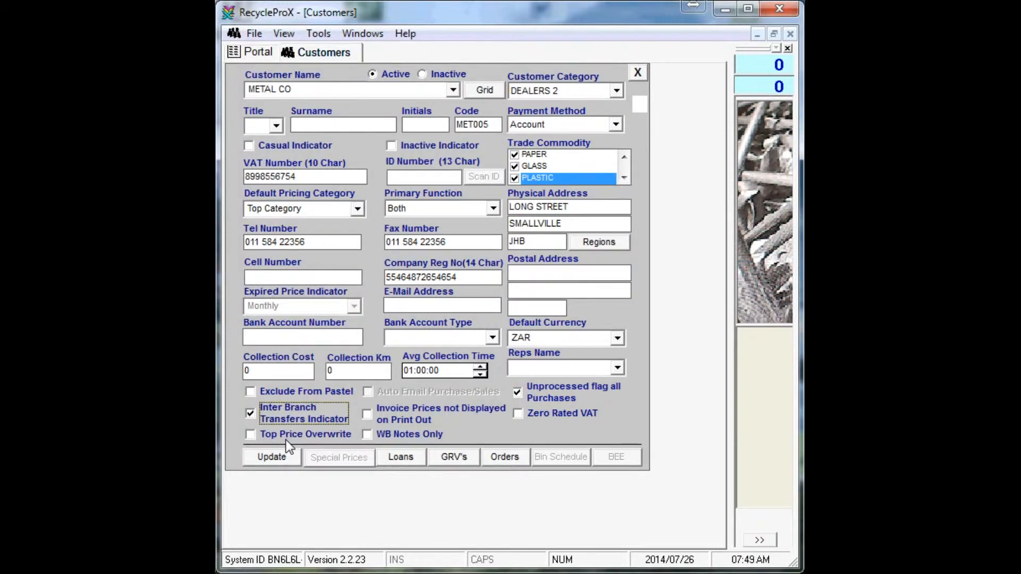
pyautogui.click(434, 435)
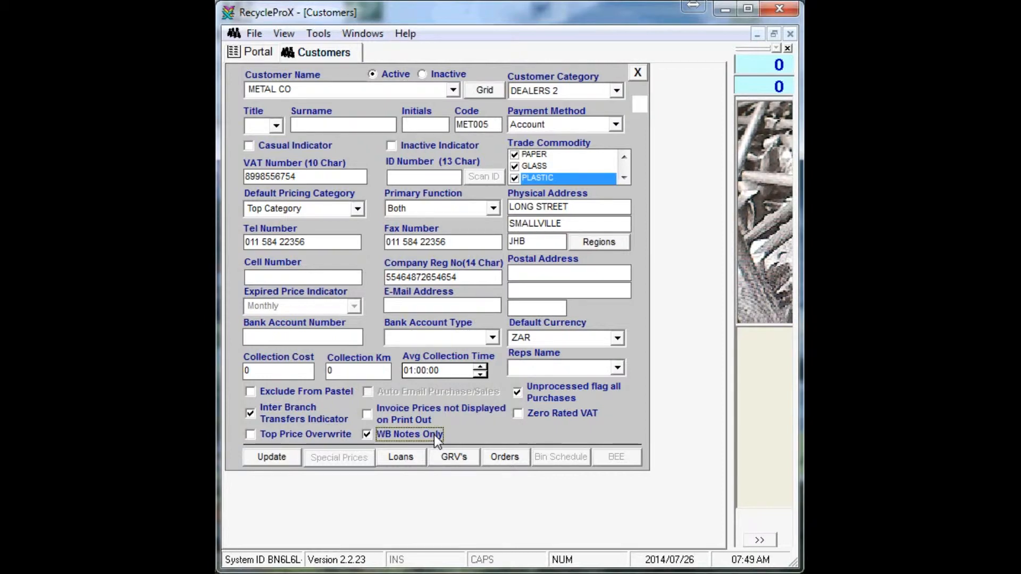
pyautogui.click(434, 435)
pyautogui.click(400, 458)
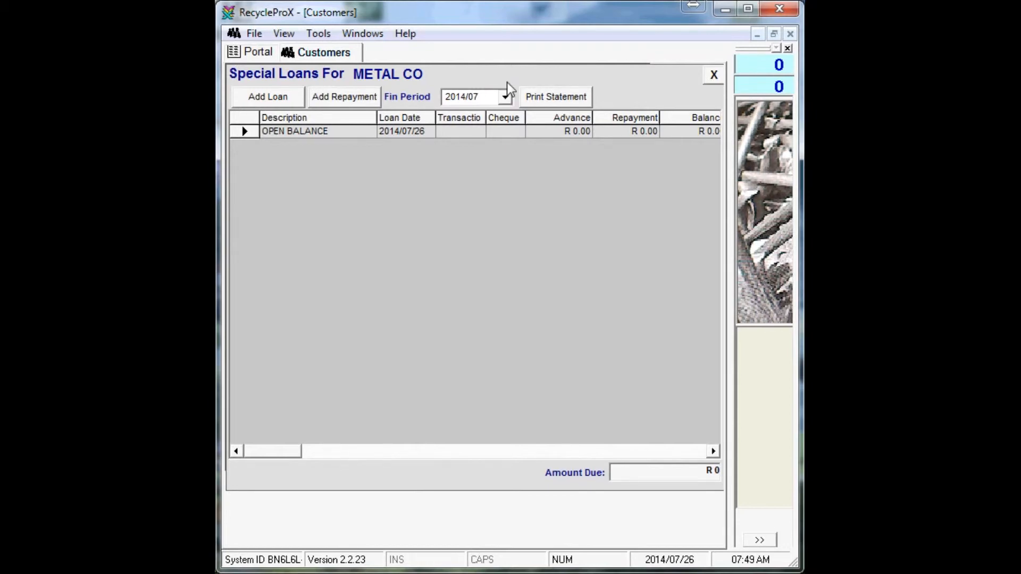
# Check the financial periods and cancel a new loan without saving
pyautogui.click(504, 97)
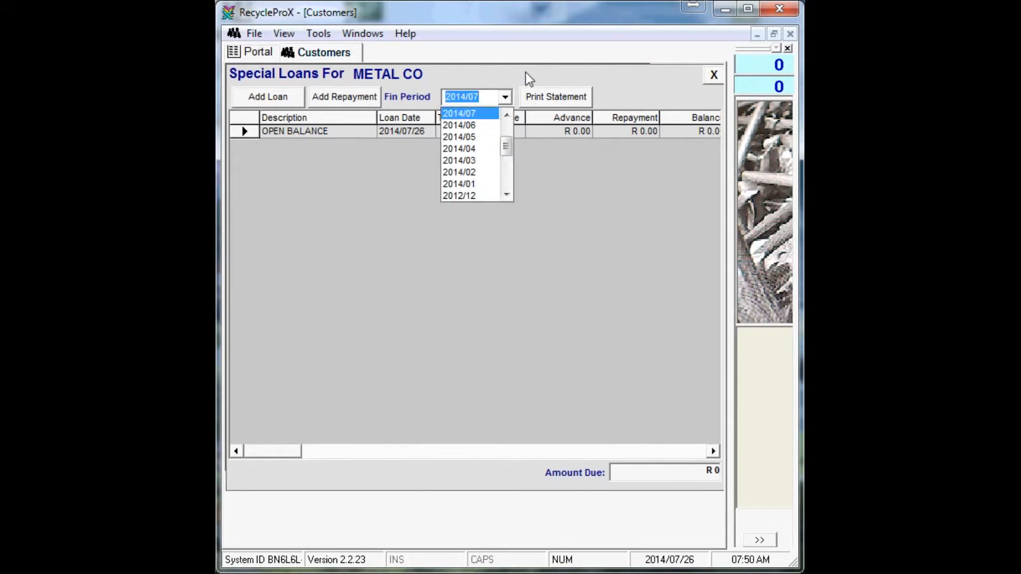
pyautogui.click(525, 76)
pyautogui.click(268, 96)
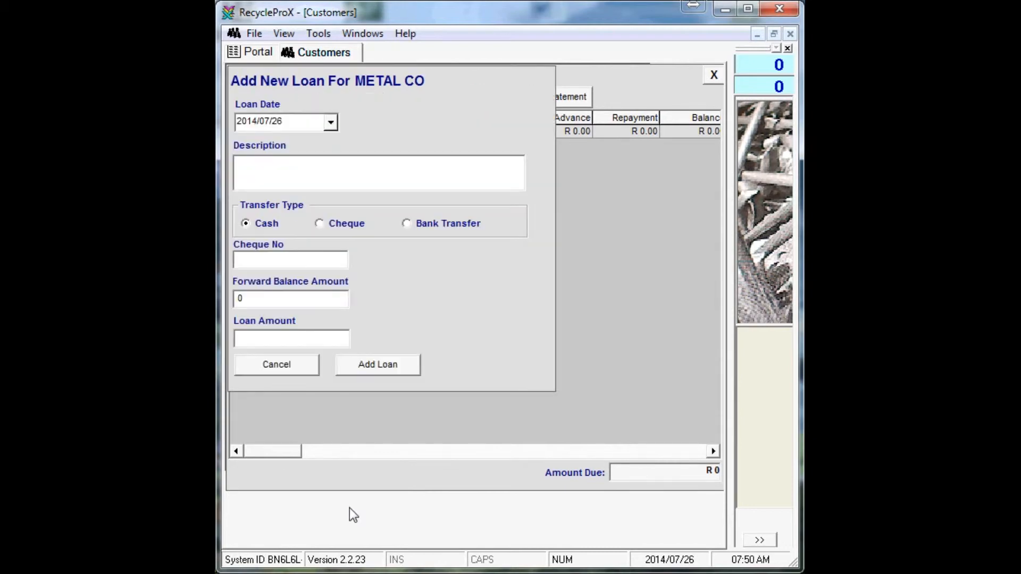
pyautogui.press('Escape')
# Cancel a loan repayment and return to METAL CO's customer details
pyautogui.click(356, 99)
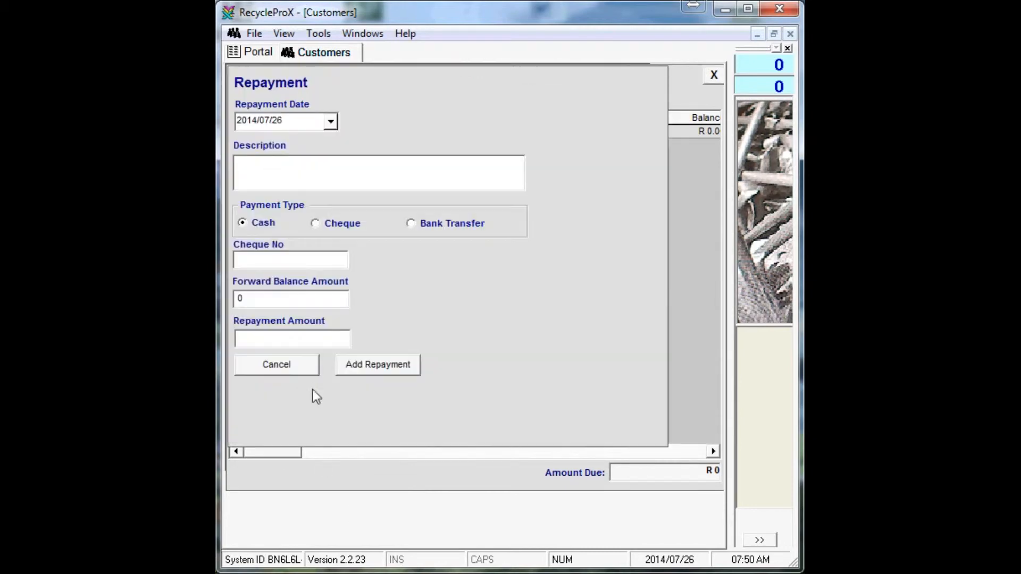
pyautogui.click(277, 364)
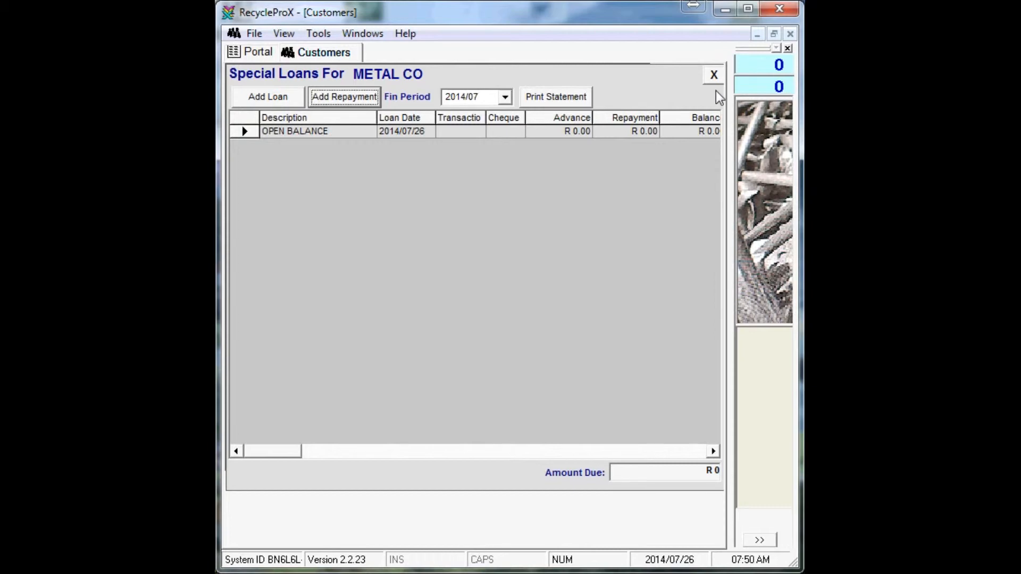
pyautogui.click(713, 74)
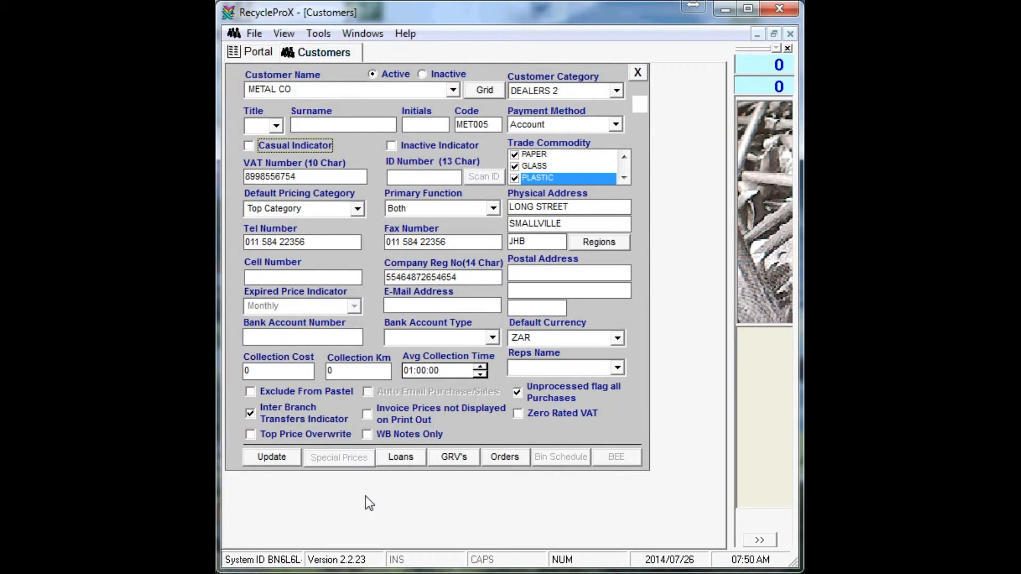
pyautogui.click(521, 459)
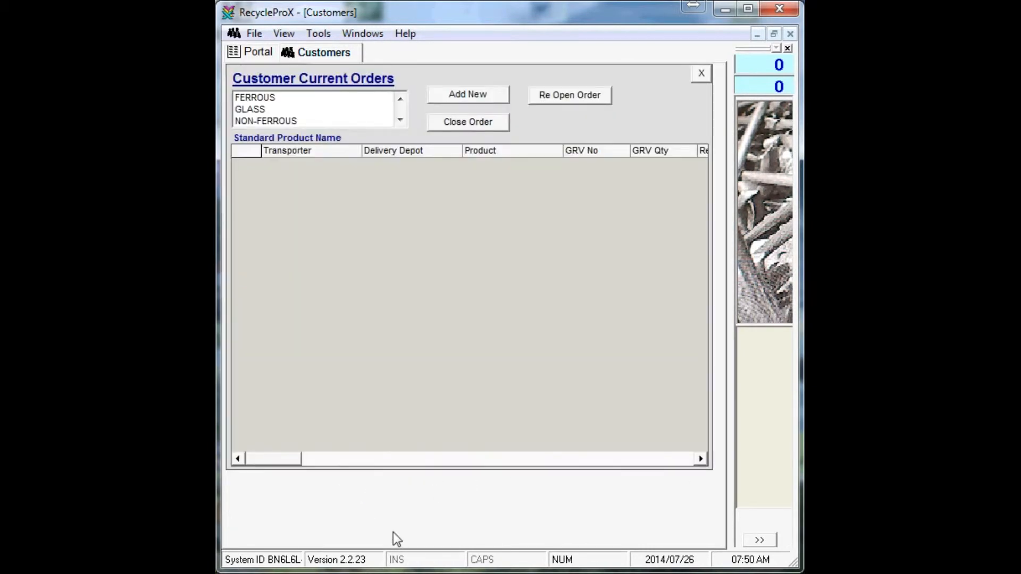
pyautogui.click(267, 121)
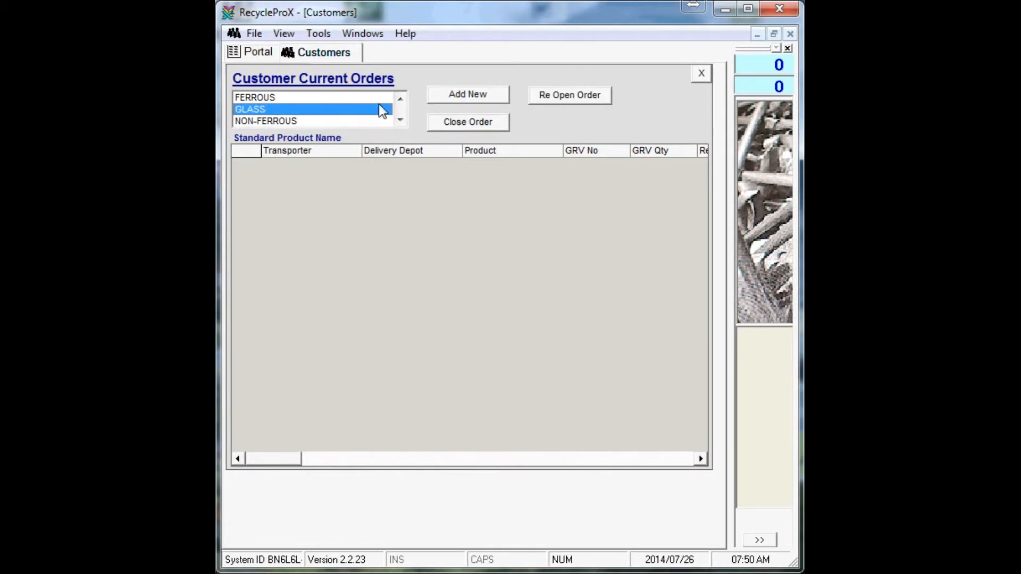
pyautogui.click(467, 94)
pyautogui.click(472, 353)
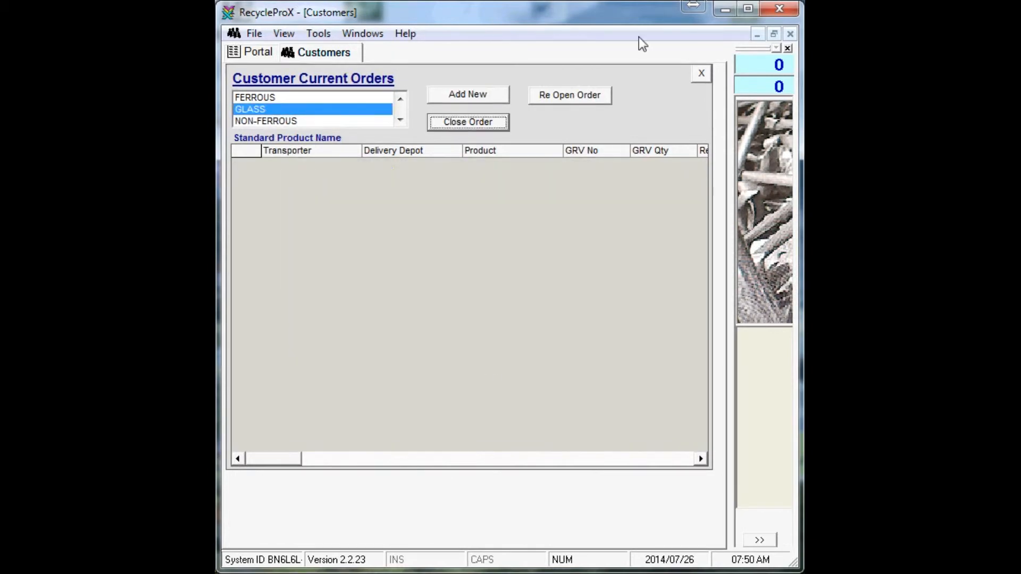
pyautogui.click(702, 74)
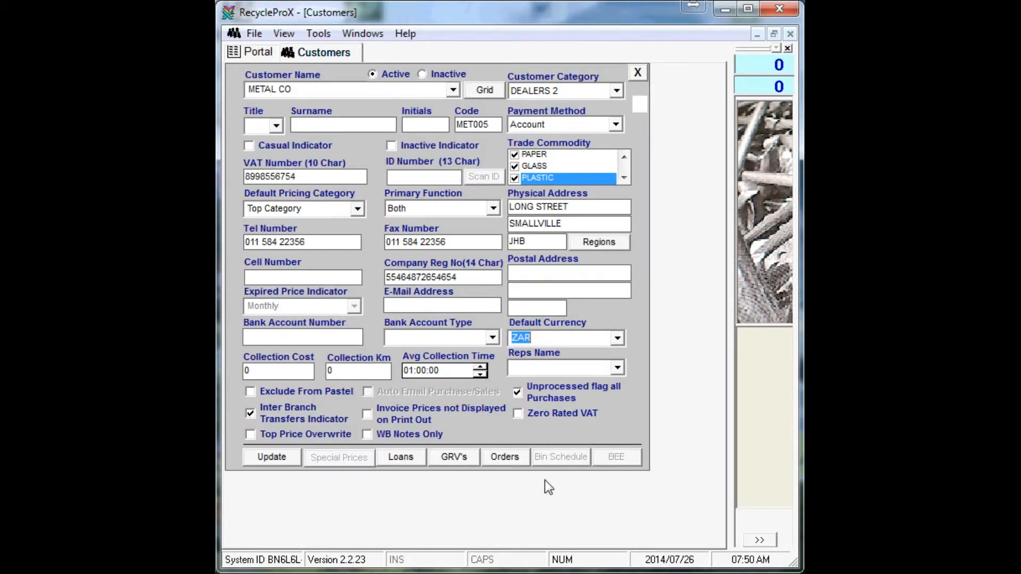
# Load the CASUAL customer's record with Casuals category and Cash payment
pyautogui.click(453, 88)
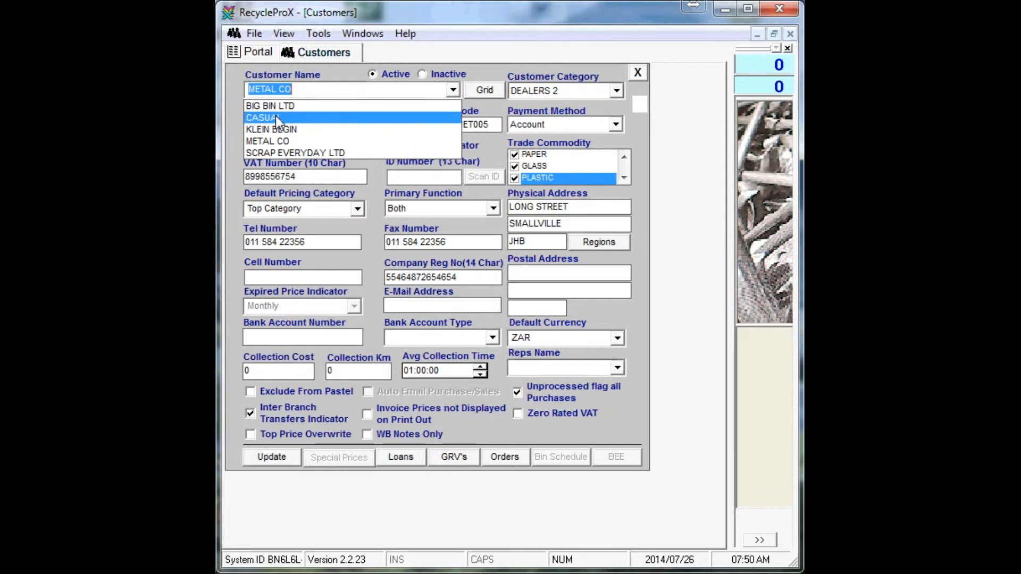
pyautogui.click(277, 116)
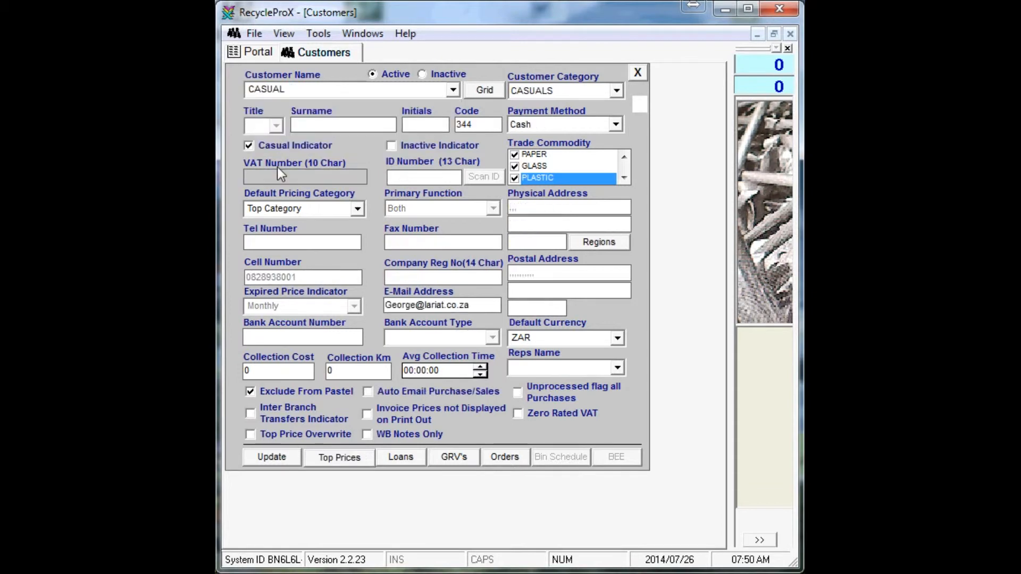